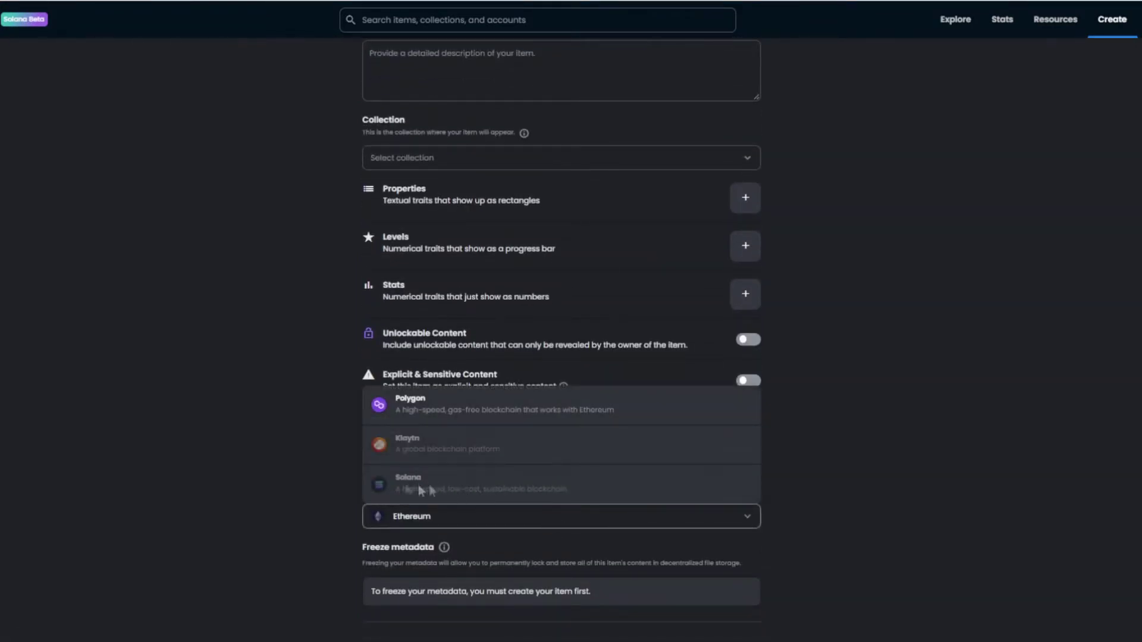
# - Keep Ethereum as the blockchain and scroll down to the ranked Collections list
pyautogui.click(843, 383)
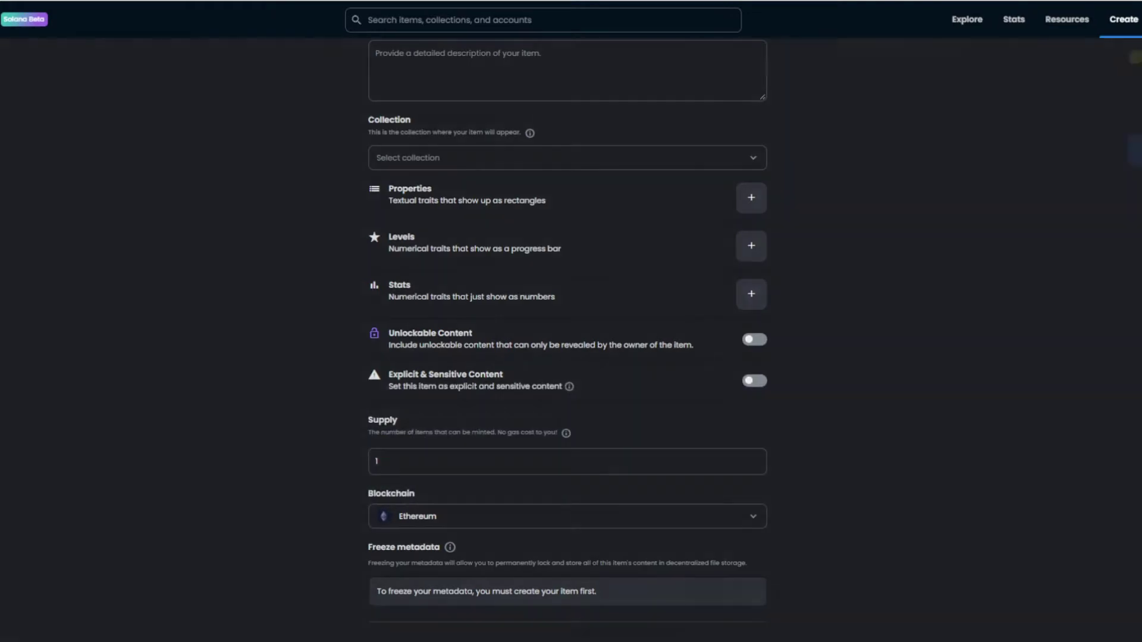
pyautogui.click(660, 526)
pyautogui.click(660, 526)
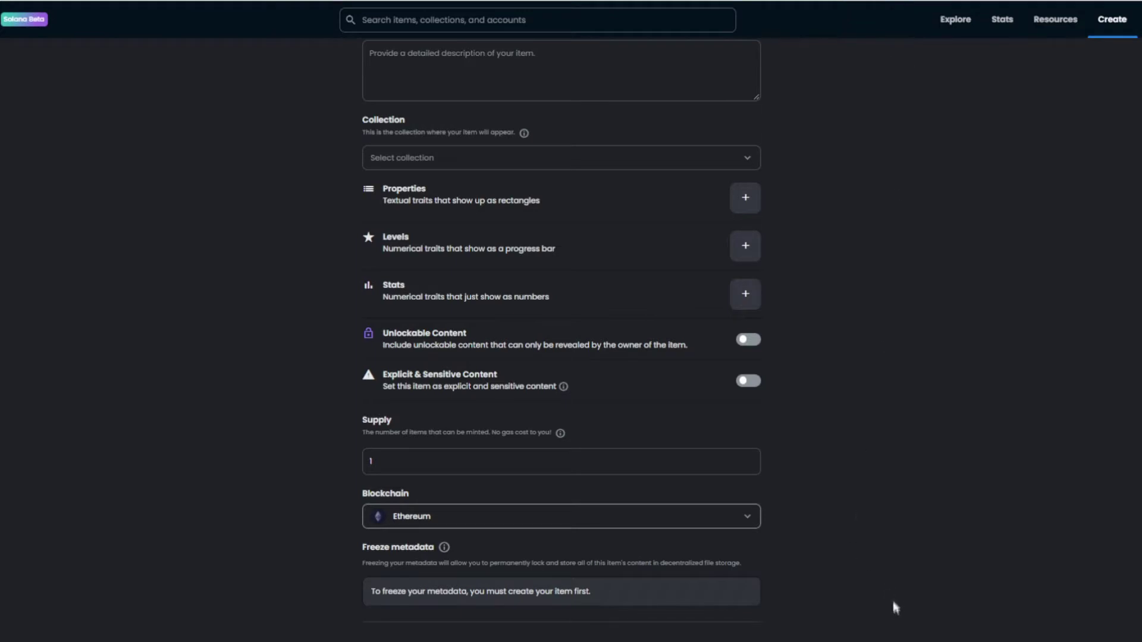
pyautogui.click(891, 526)
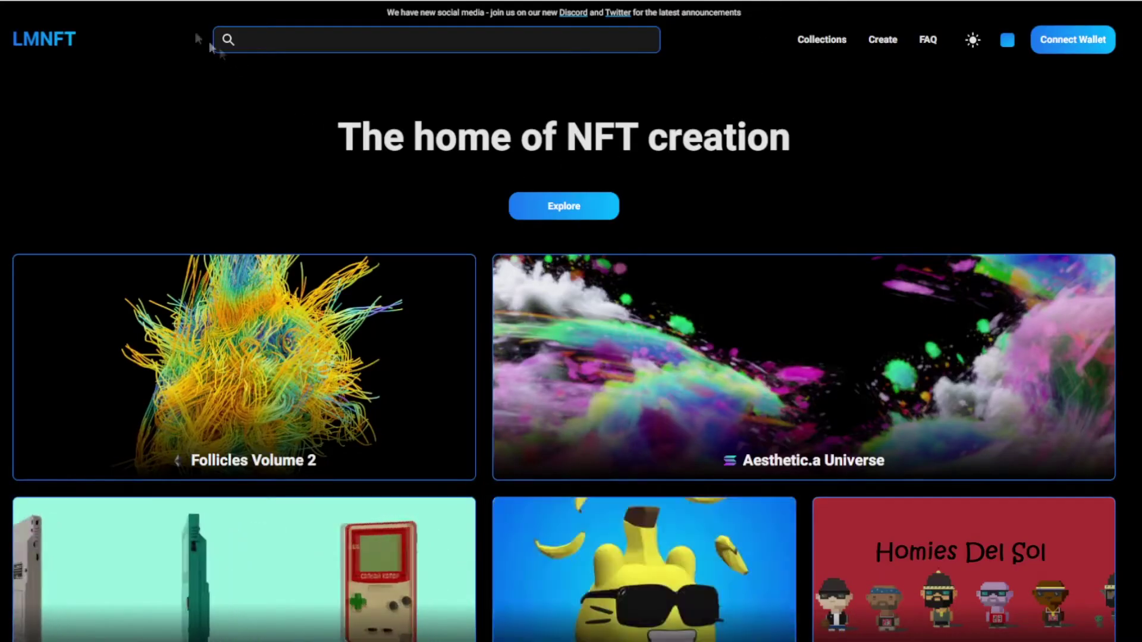
pyautogui.scroll(-7, 339, 238)
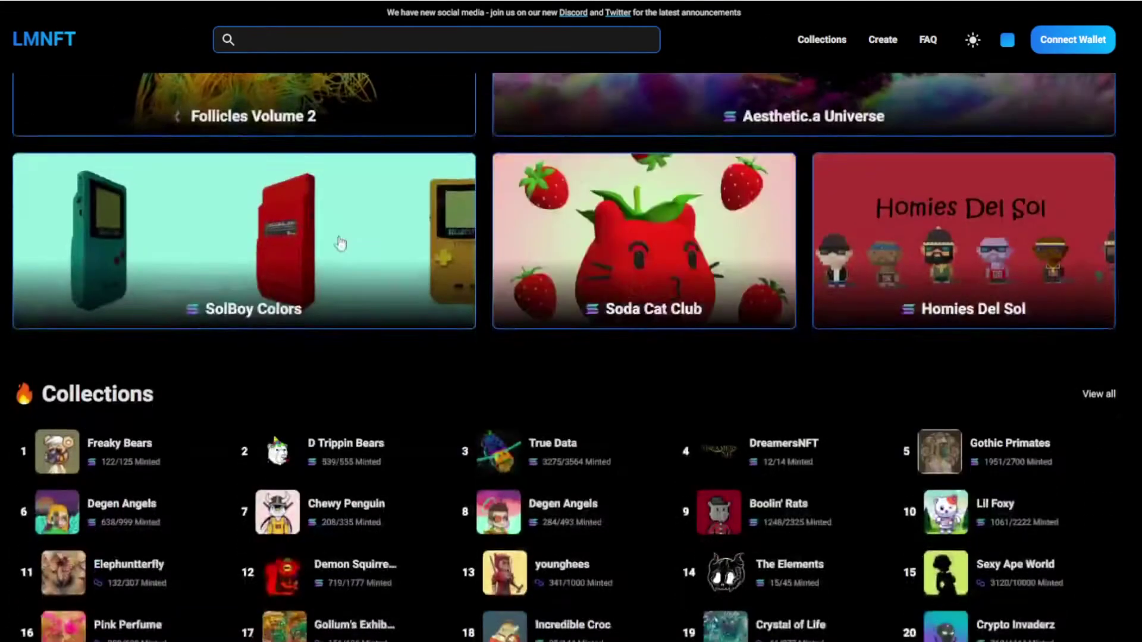
pyautogui.scroll(-1, 469, 390)
pyautogui.scroll(-2, 439, 396)
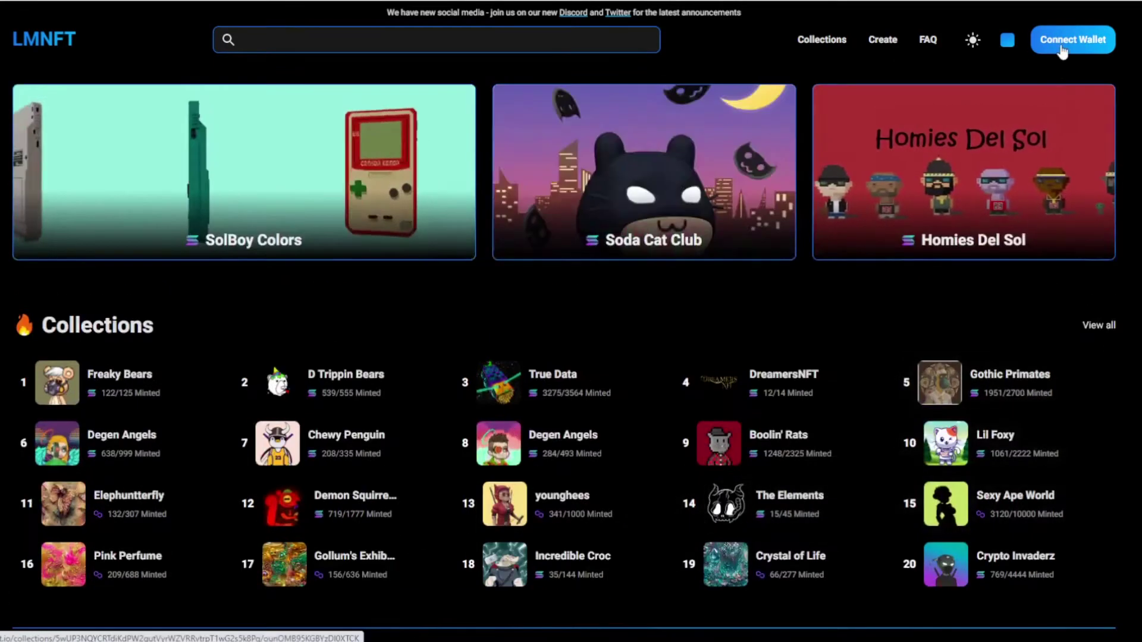
# - Connect a Phantom wallet on Solana and go to the Create Collection page
pyautogui.click(1062, 53)
pyautogui.click(633, 252)
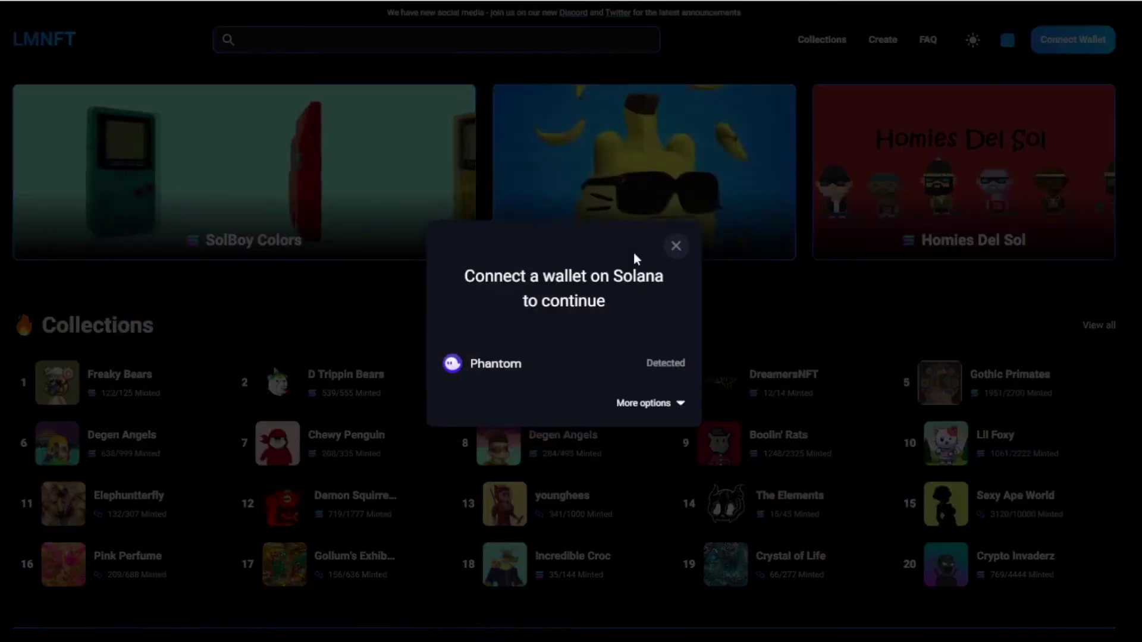
pyautogui.click(597, 368)
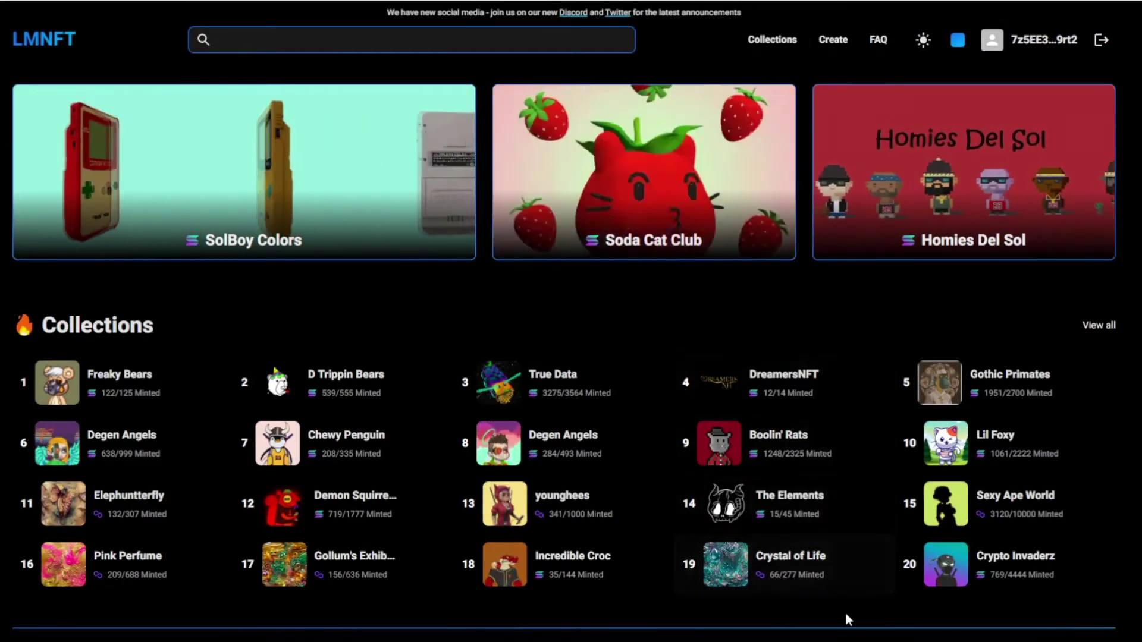
pyautogui.click(833, 39)
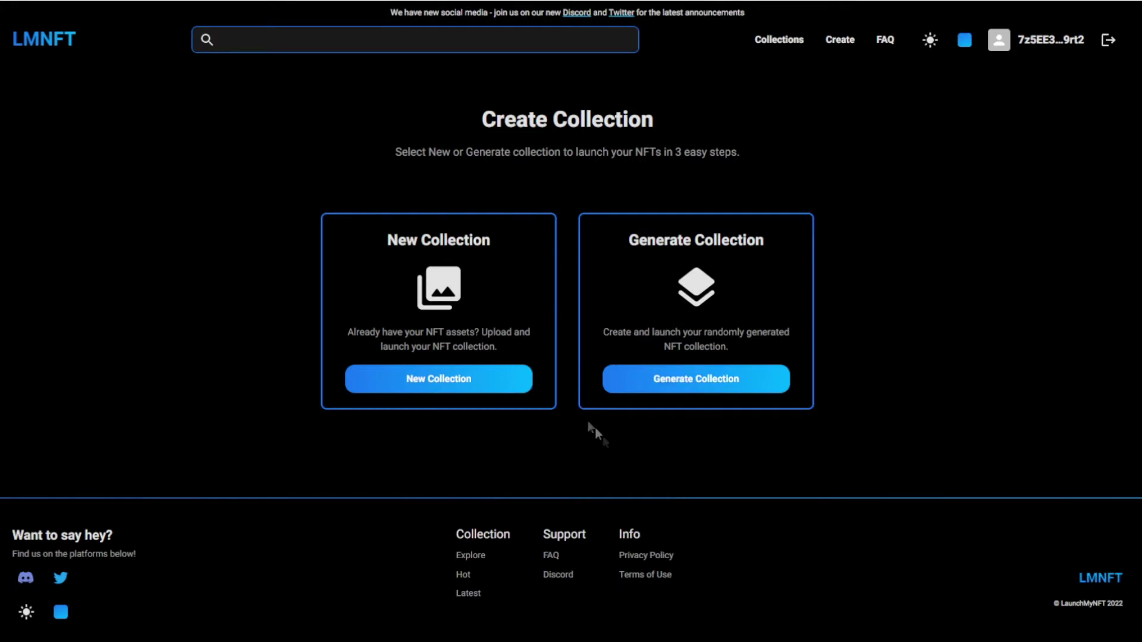
# - Start a New Collection, sign in by approving the Phantom signature, and begin the Collection Name
pyautogui.click(480, 380)
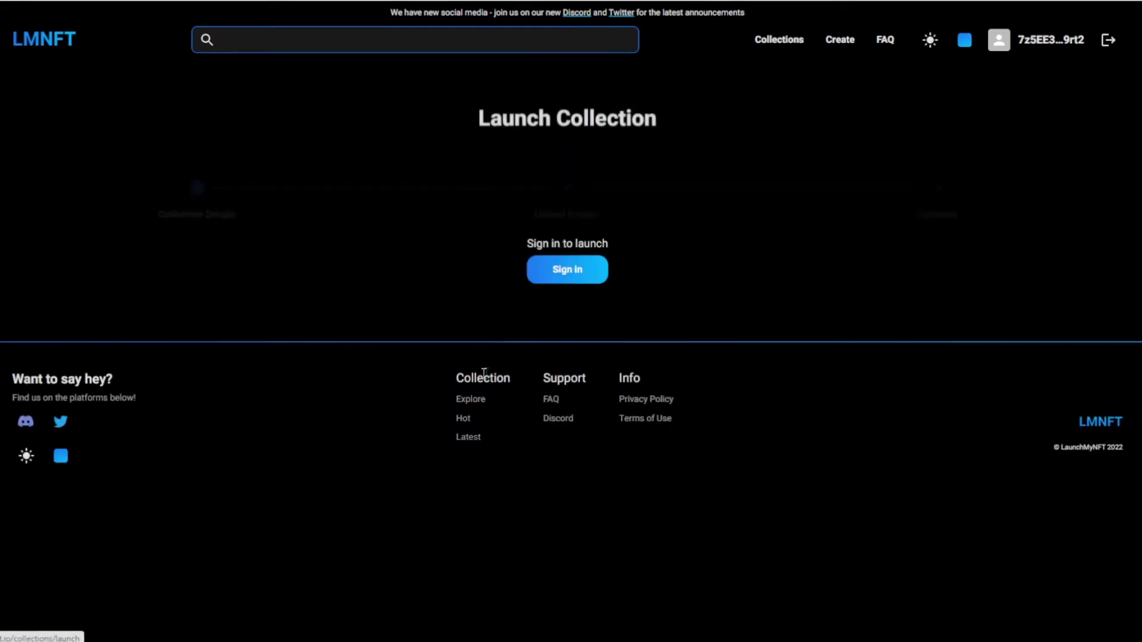
pyautogui.click(571, 283)
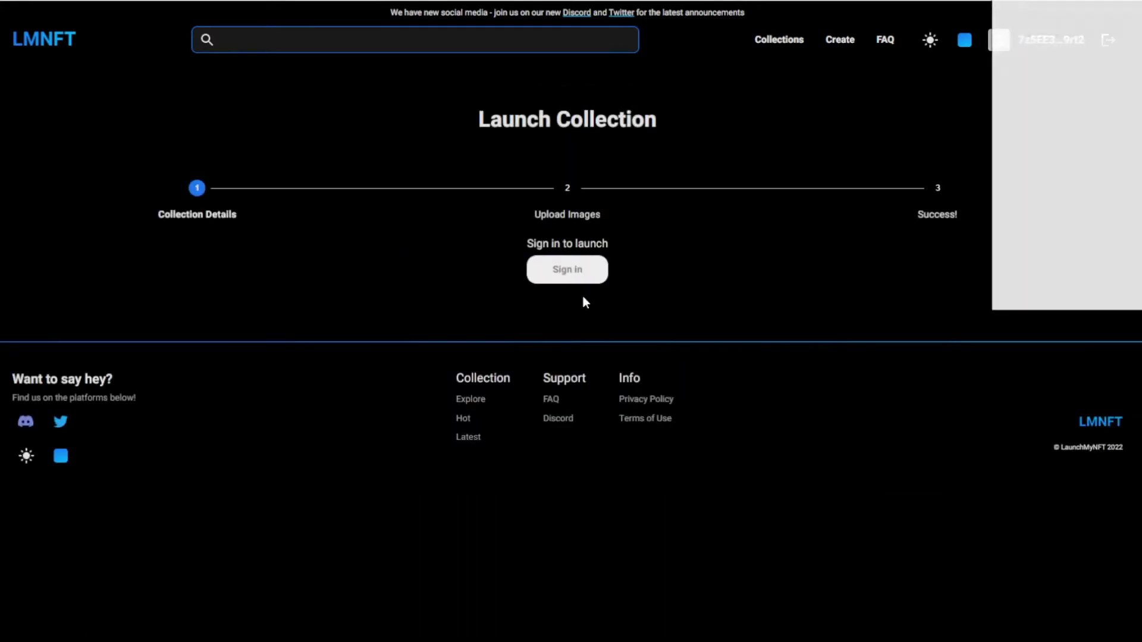
pyautogui.click(1131, 290)
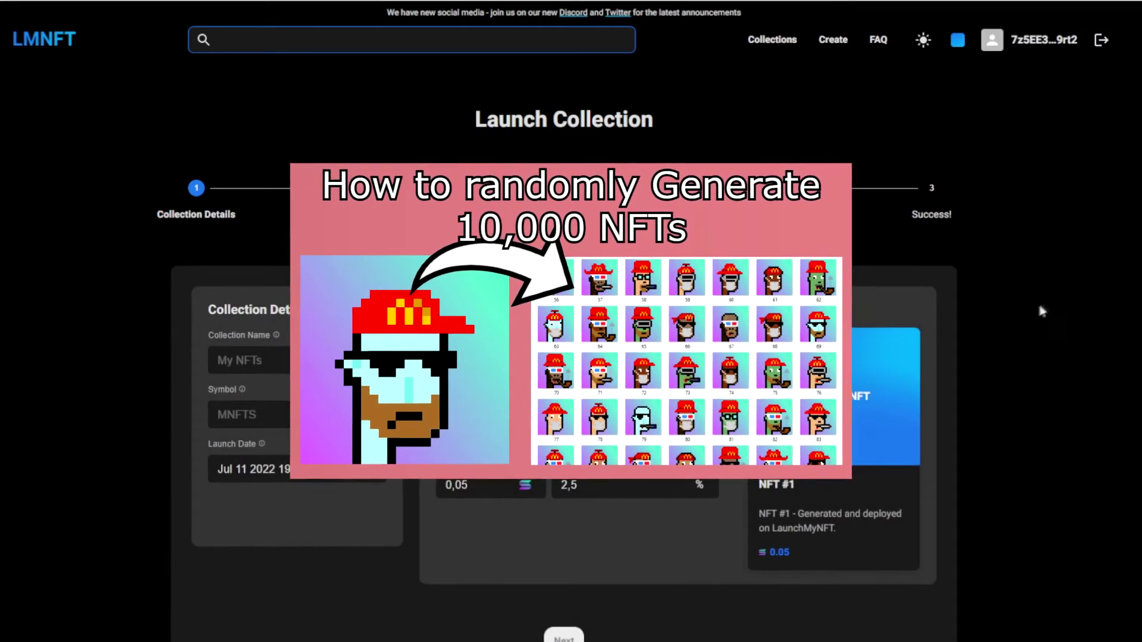
pyautogui.scroll(-1, 975, 334)
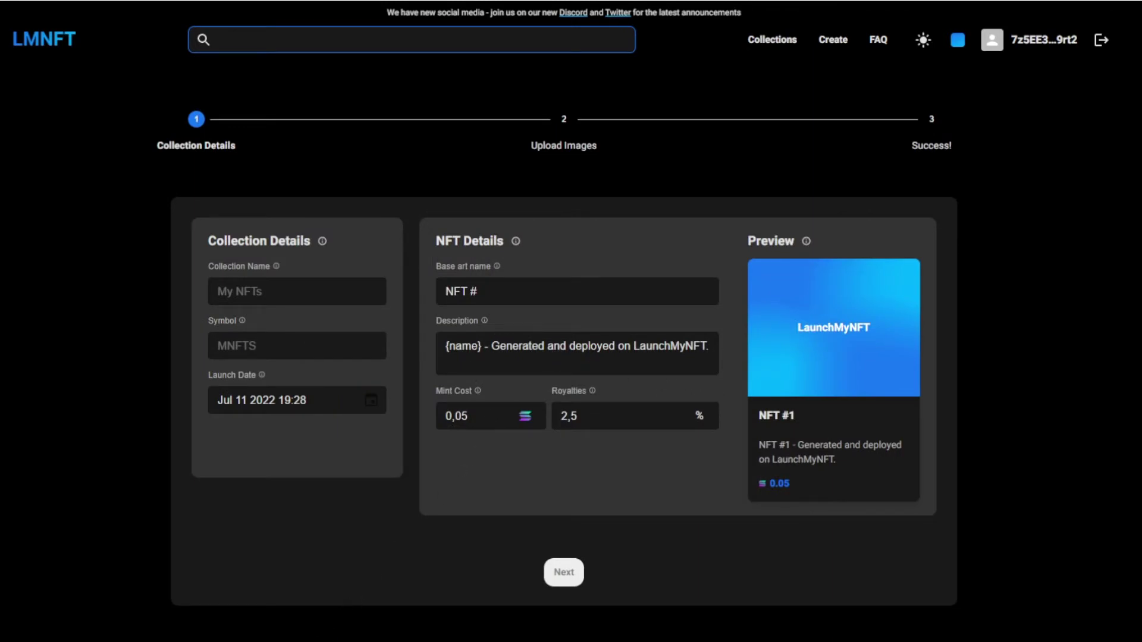
pyautogui.press('Tab')
pyautogui.write('d')
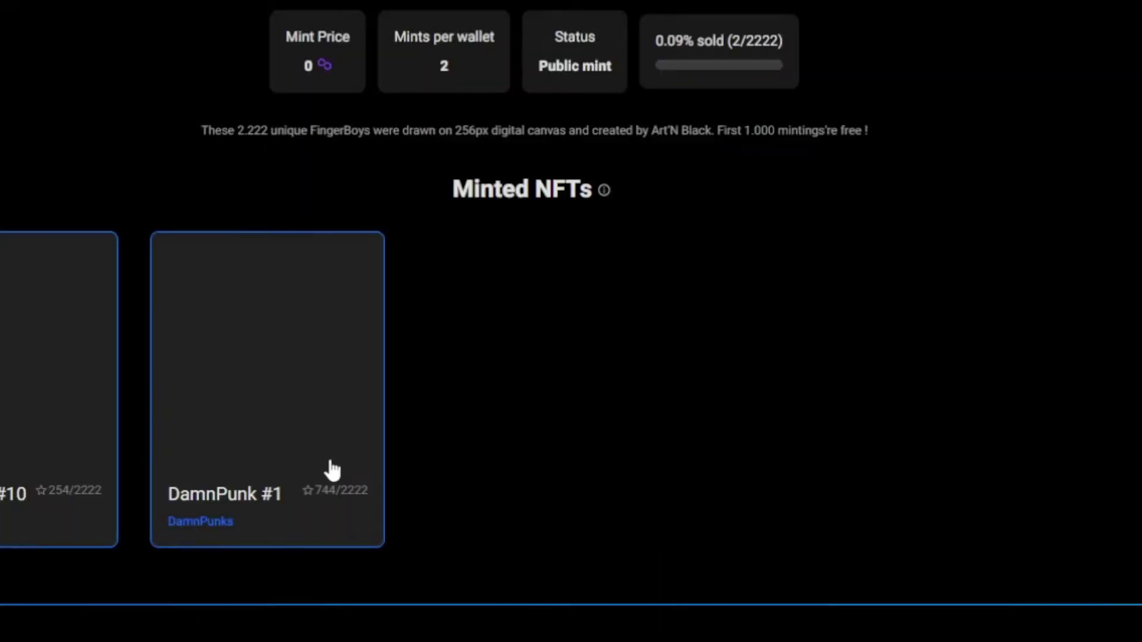
pyautogui.scroll(3, 351, 472)
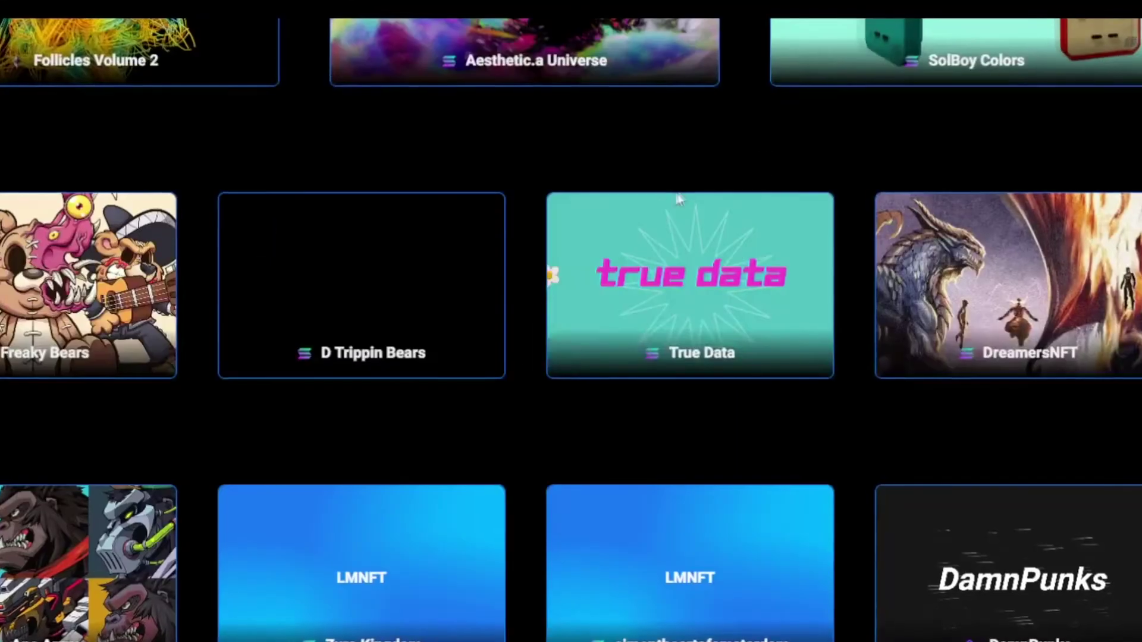
# - View the collections grid with the Zuro Kingdom, simontheartofamsterdam and DamnPunks cards
pyautogui.moveTo(611, 248)
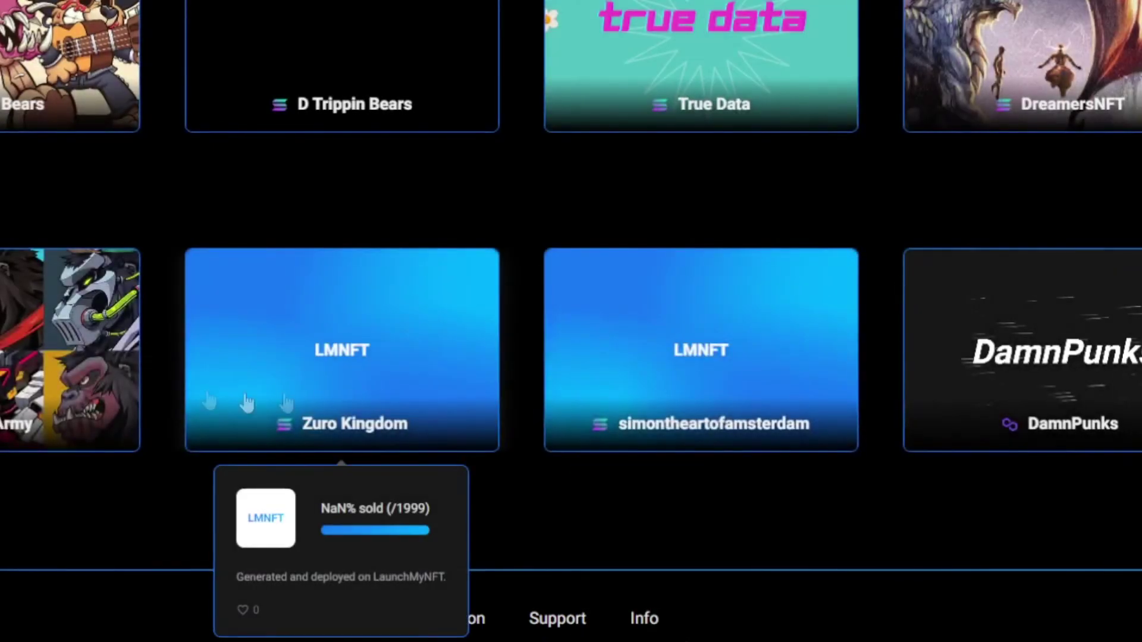
# - Open the Ape Army collection page and scroll through its 0.5 mint price details
pyautogui.click(113, 368)
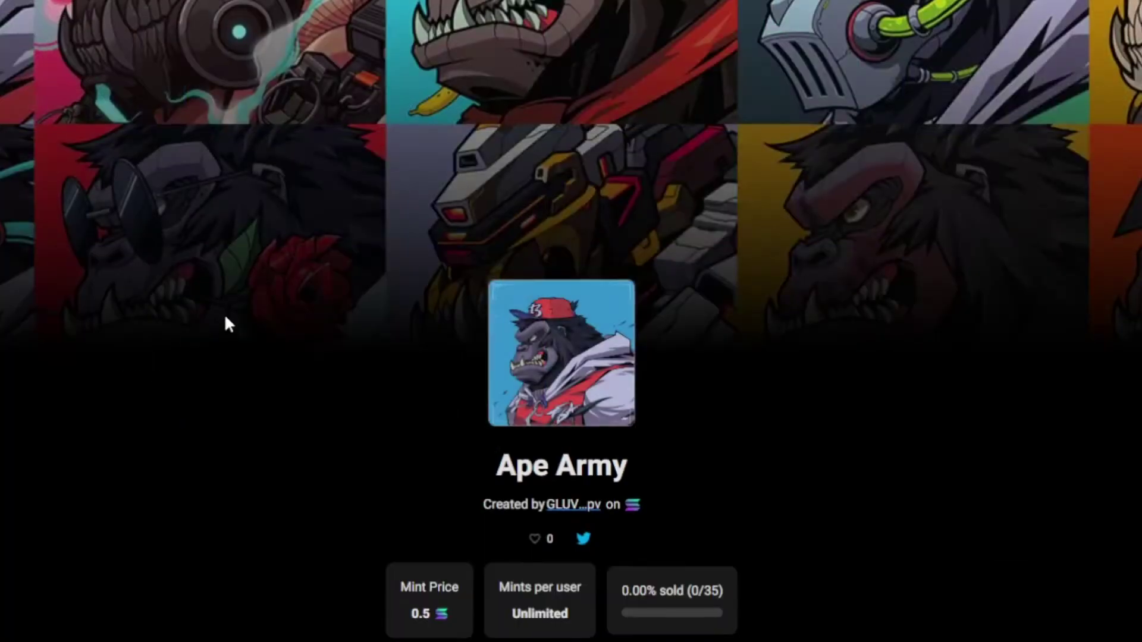
pyautogui.scroll(-5, 225, 325)
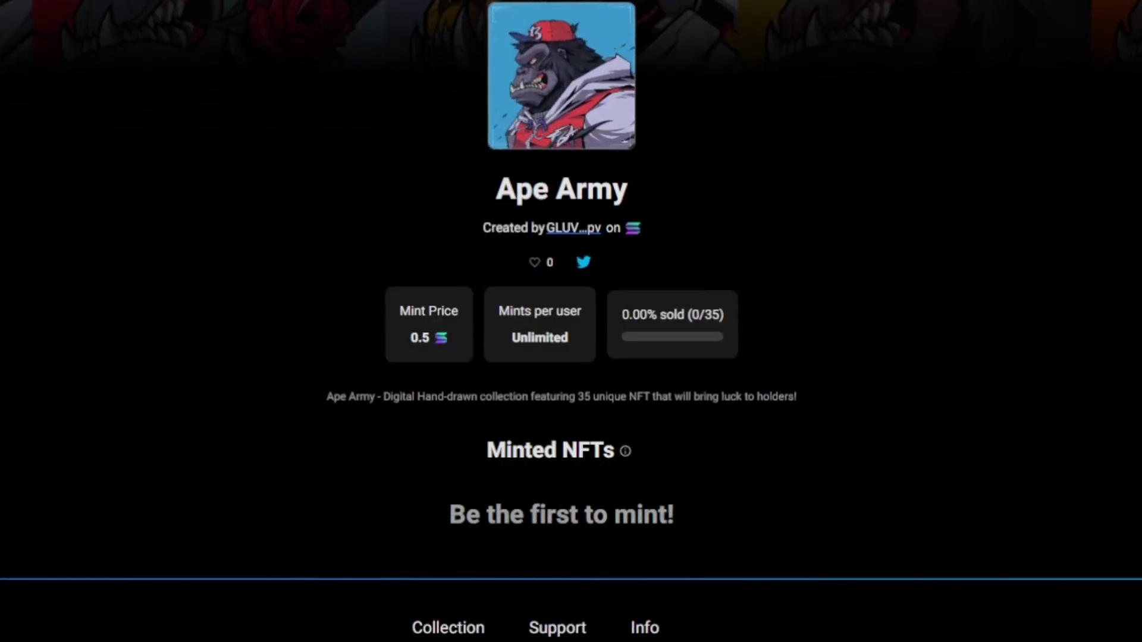
pyautogui.scroll(5, 602, 512)
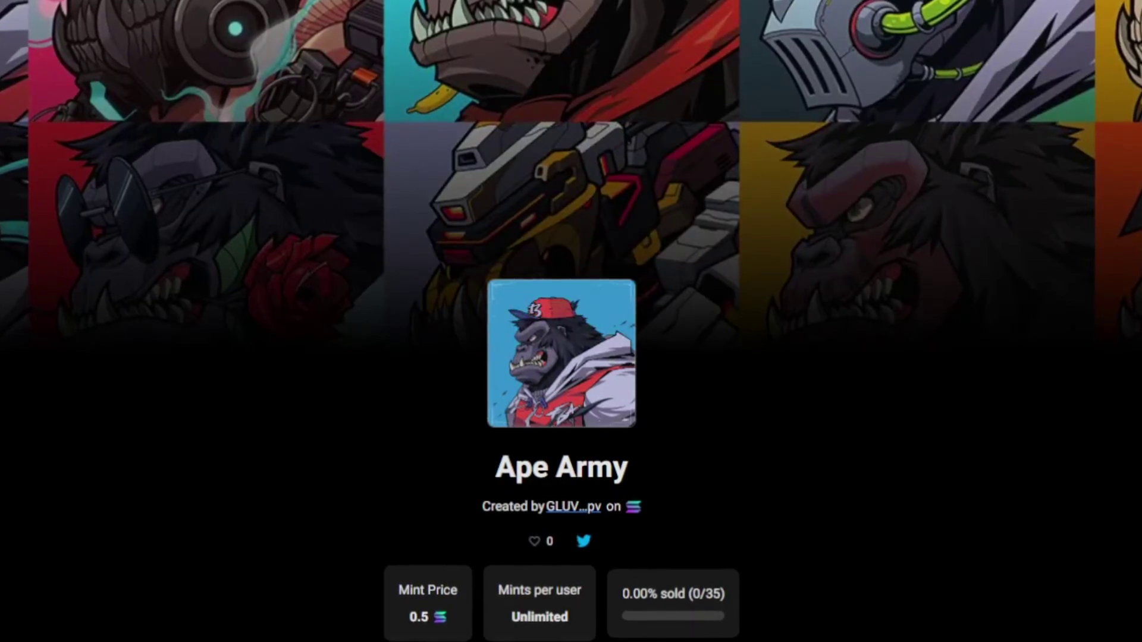
pyautogui.scroll(-5, 1068, 198)
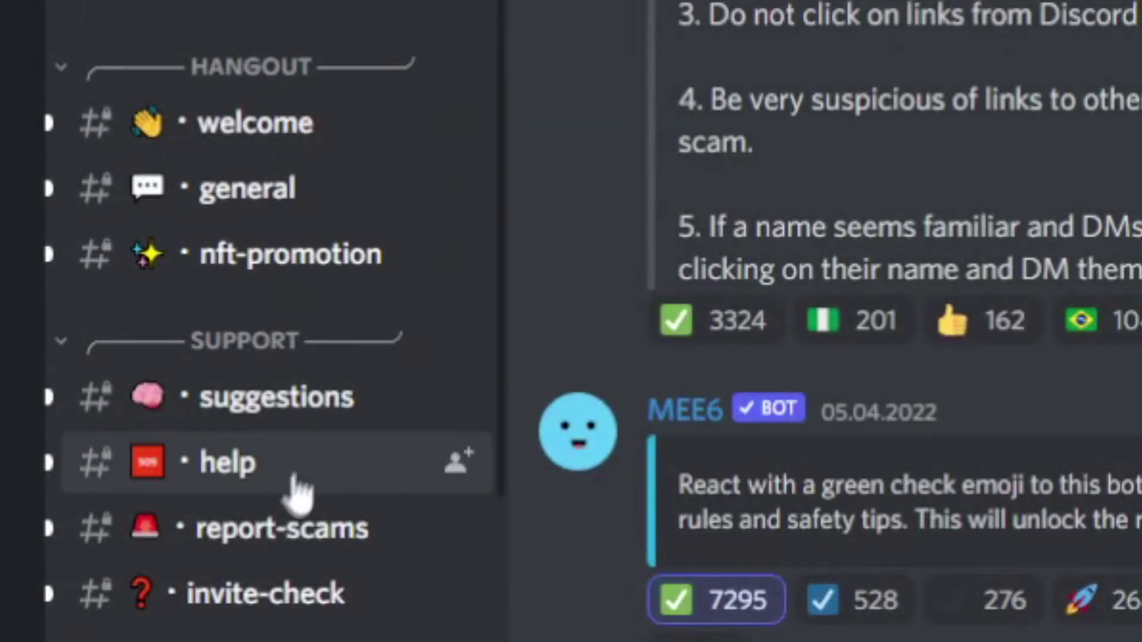
# - Open the LaunchMyNFT Discord help channel and show its pinned messages
pyautogui.click(291, 476)
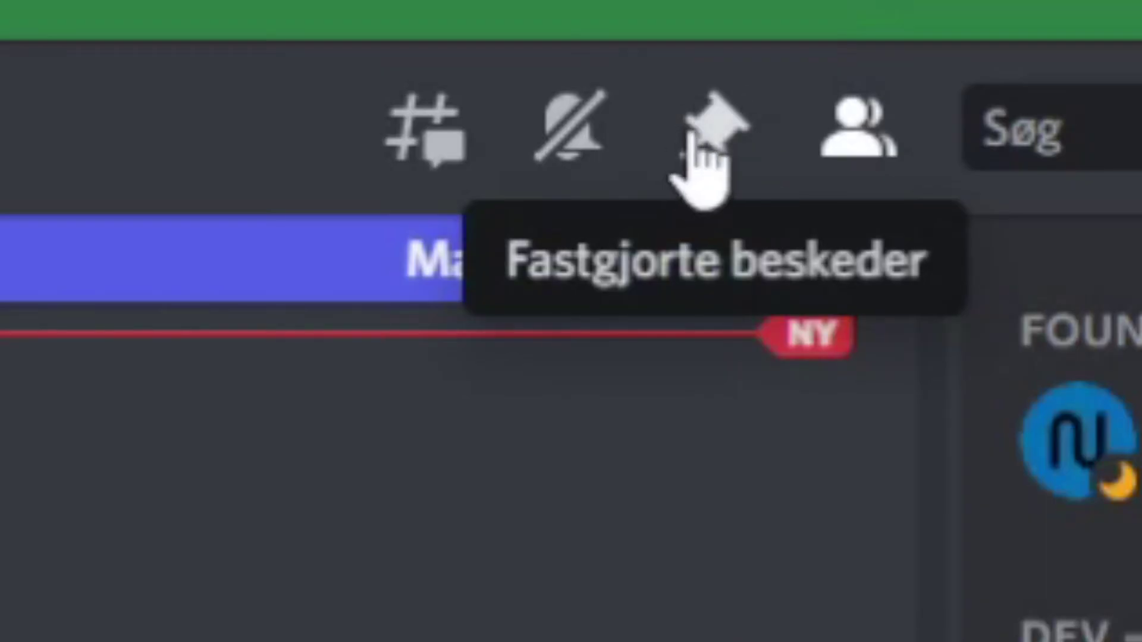
pyautogui.click(701, 138)
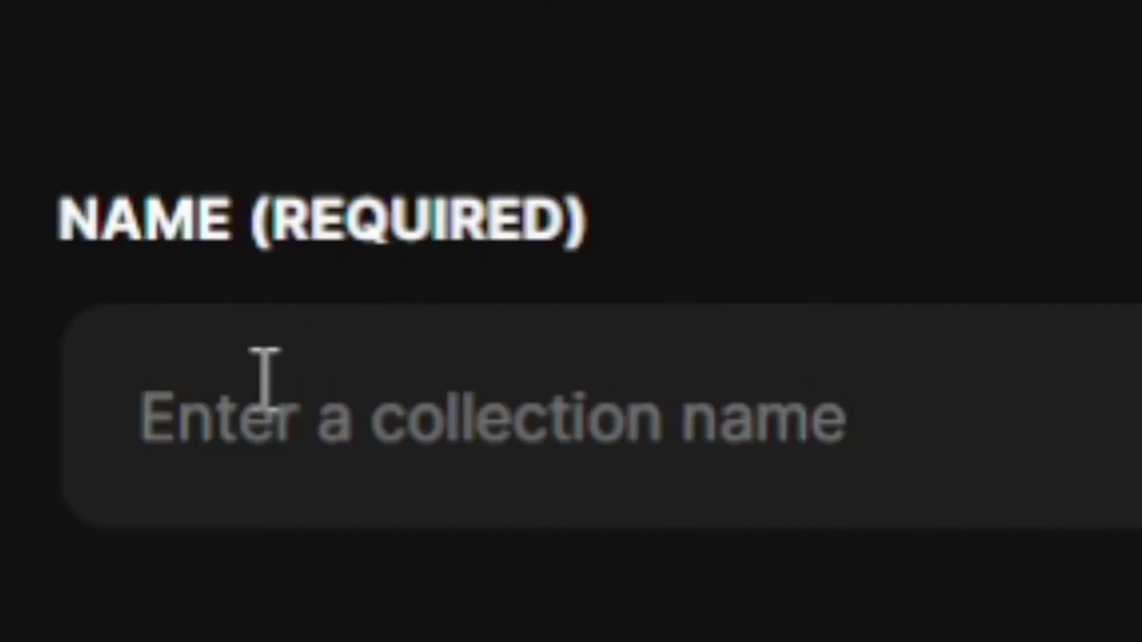
# - Enter 'CryptoPunks V28' as the collection's required name, fixing the mistyped 3
pyautogui.click(368, 205)
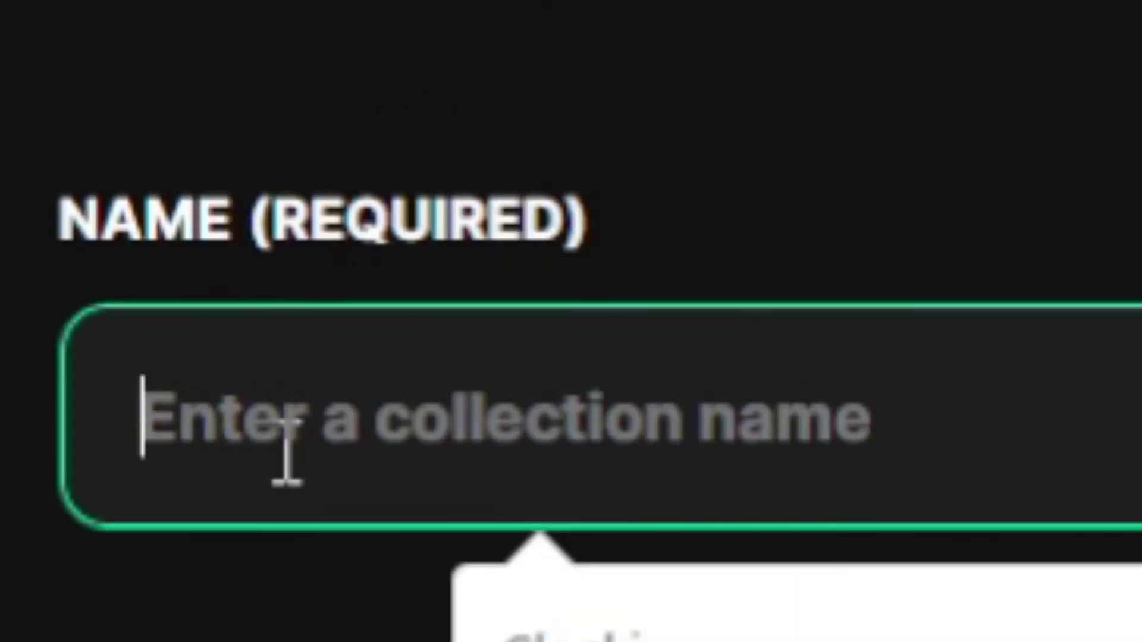
pyautogui.write('CryptoPunks ')
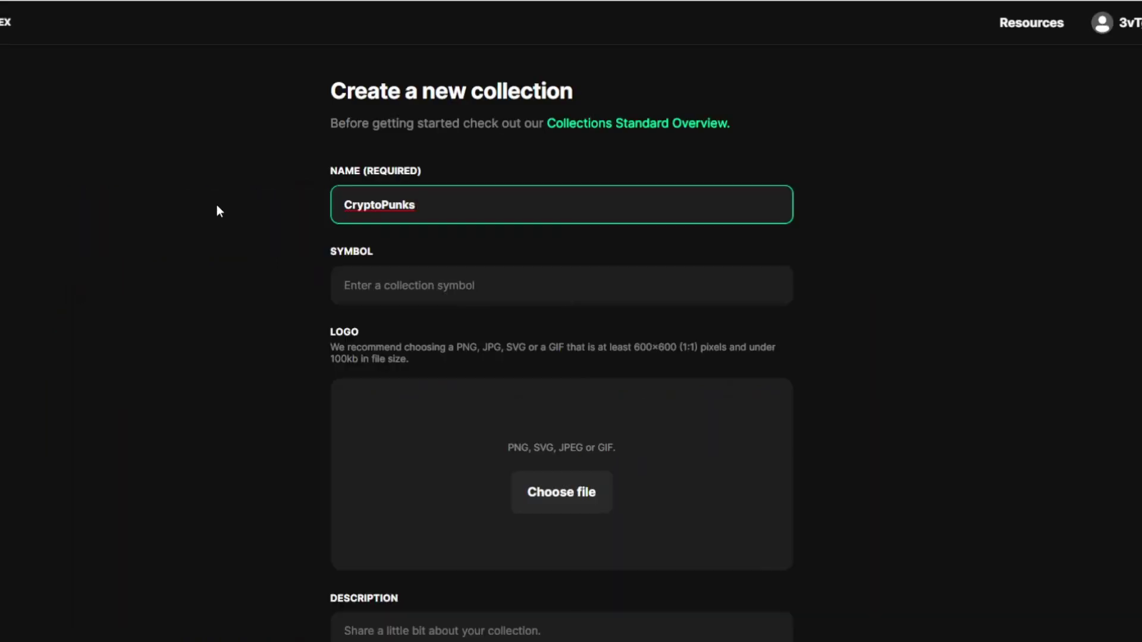
pyautogui.write('V28')
pyautogui.click(216, 204)
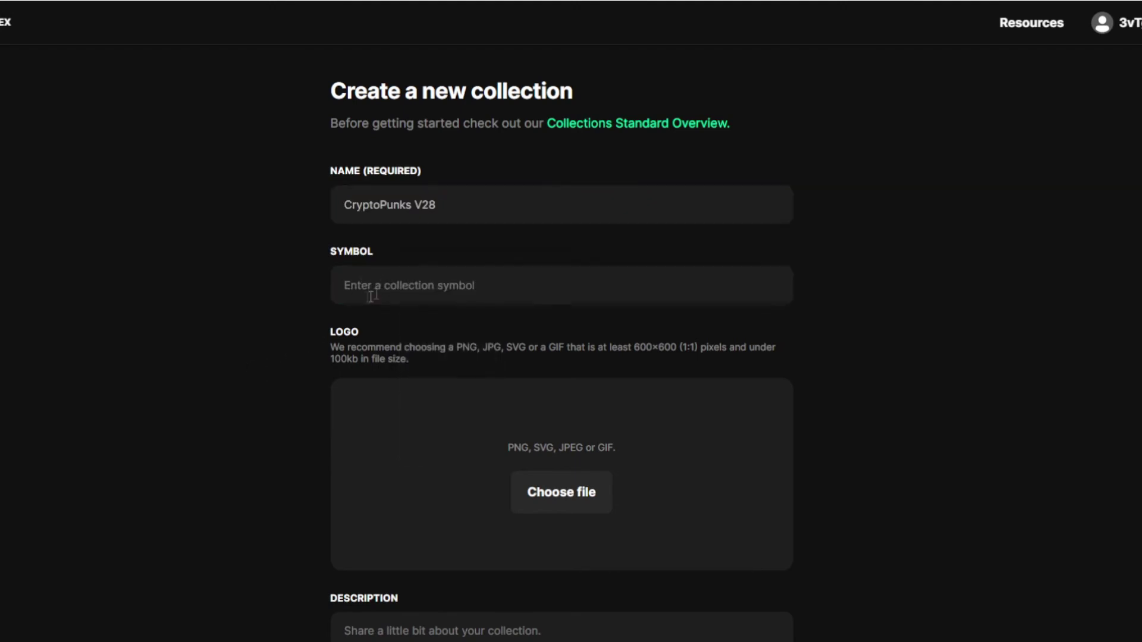
pyautogui.scroll(-1, 408, 369)
# - Scroll to Add Collection Items and try First Verified Creator before returning to individual NFTs
pyautogui.scroll(-2, 575, 441)
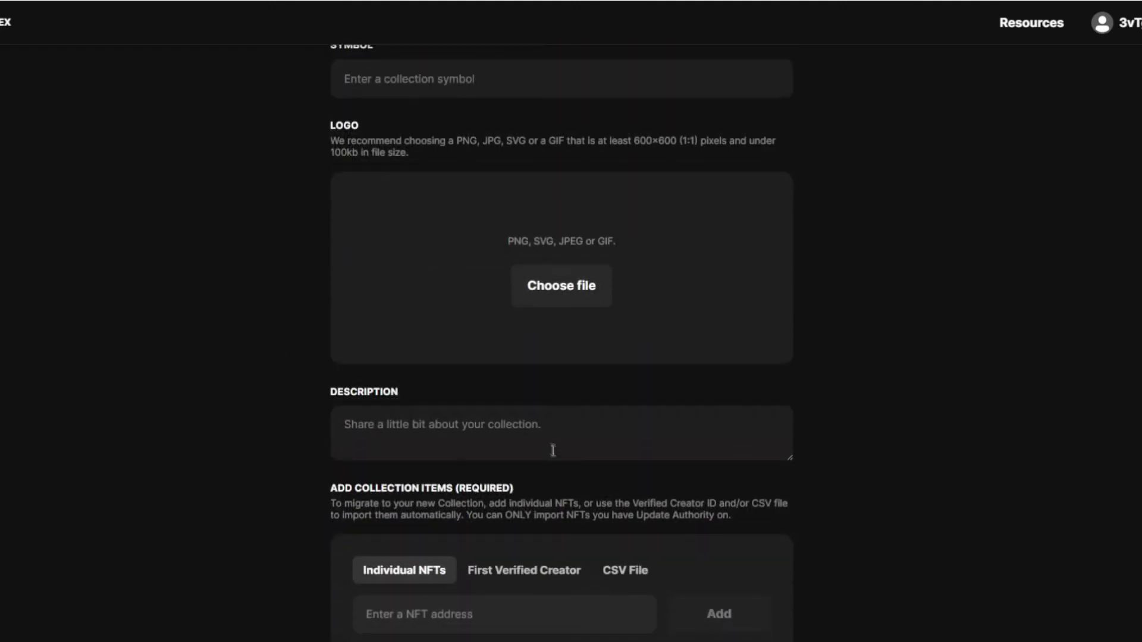
pyautogui.scroll(2, 416, 321)
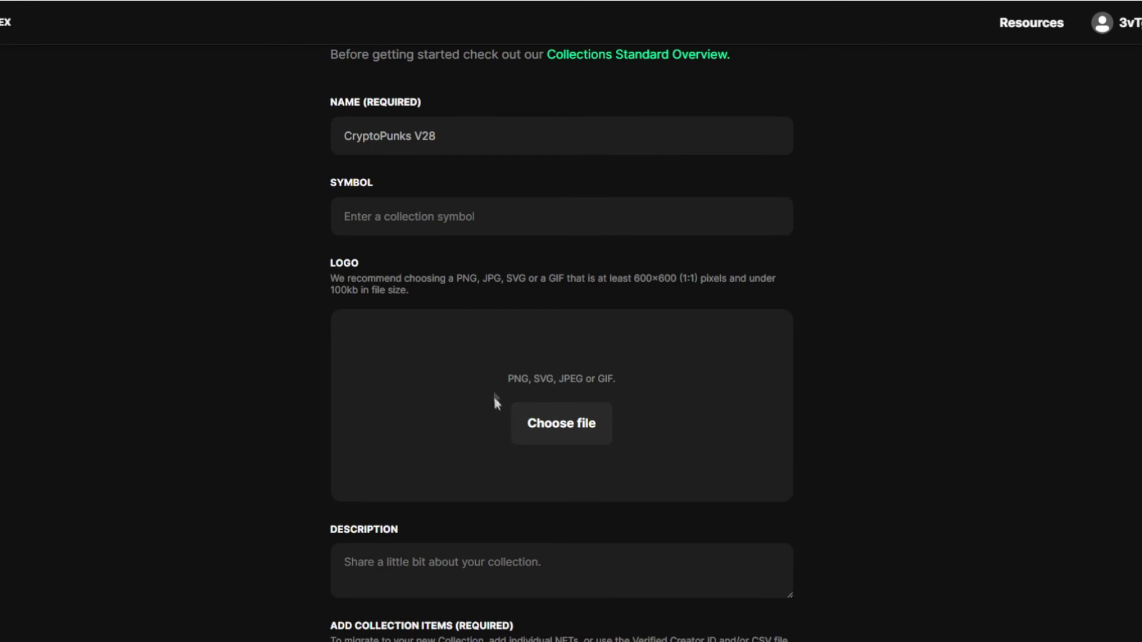
pyautogui.scroll(1, 482, 406)
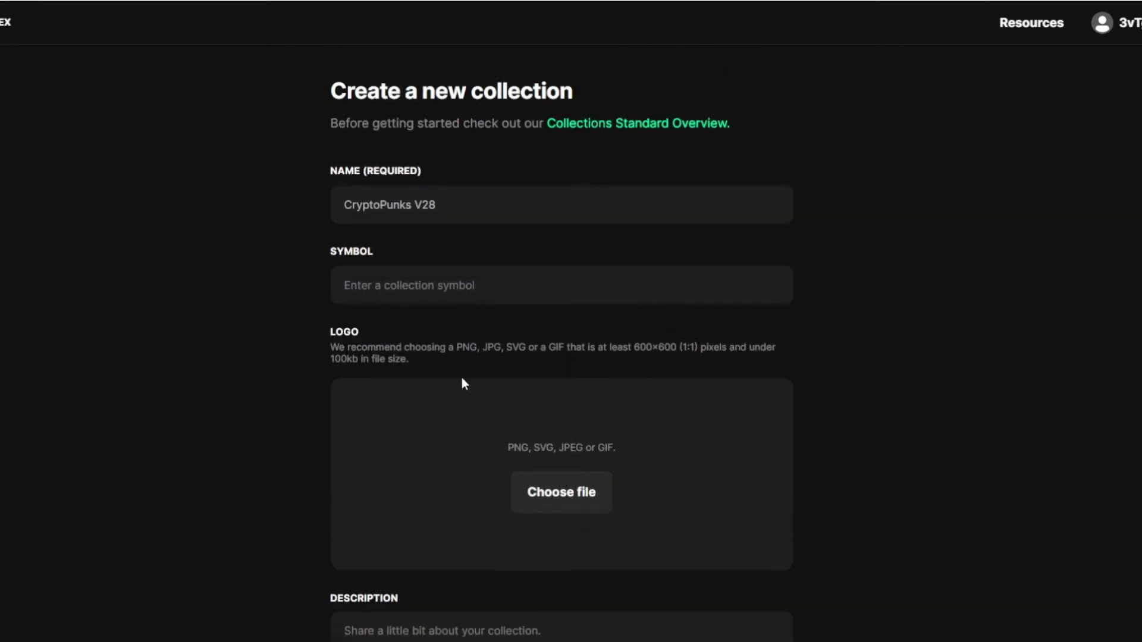
pyautogui.scroll(-4, 451, 424)
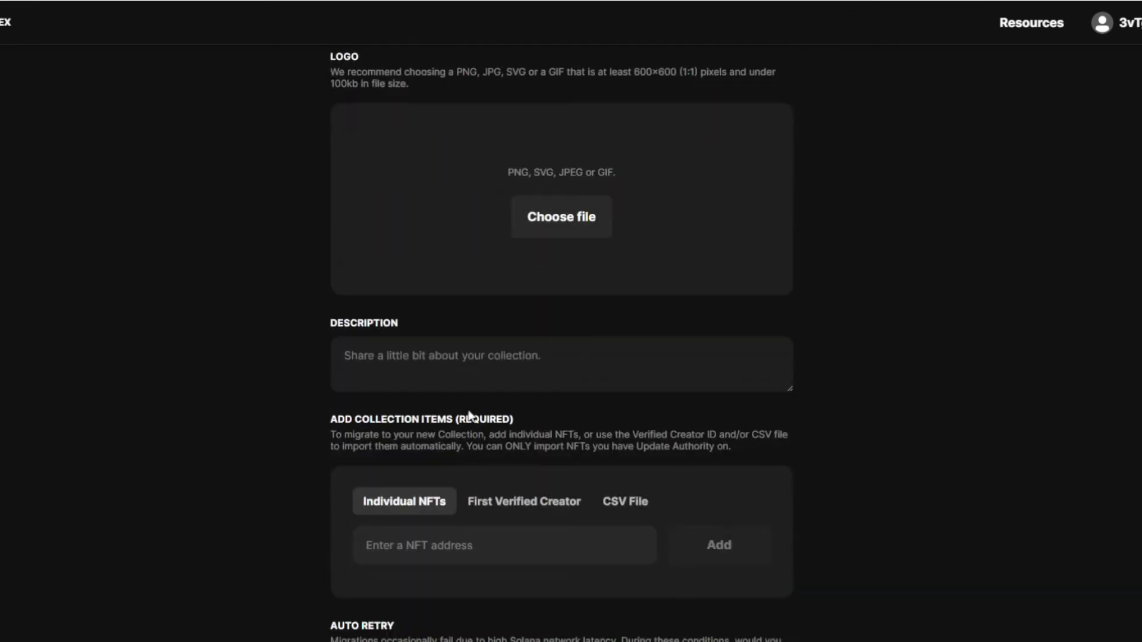
pyautogui.scroll(-1, 483, 412)
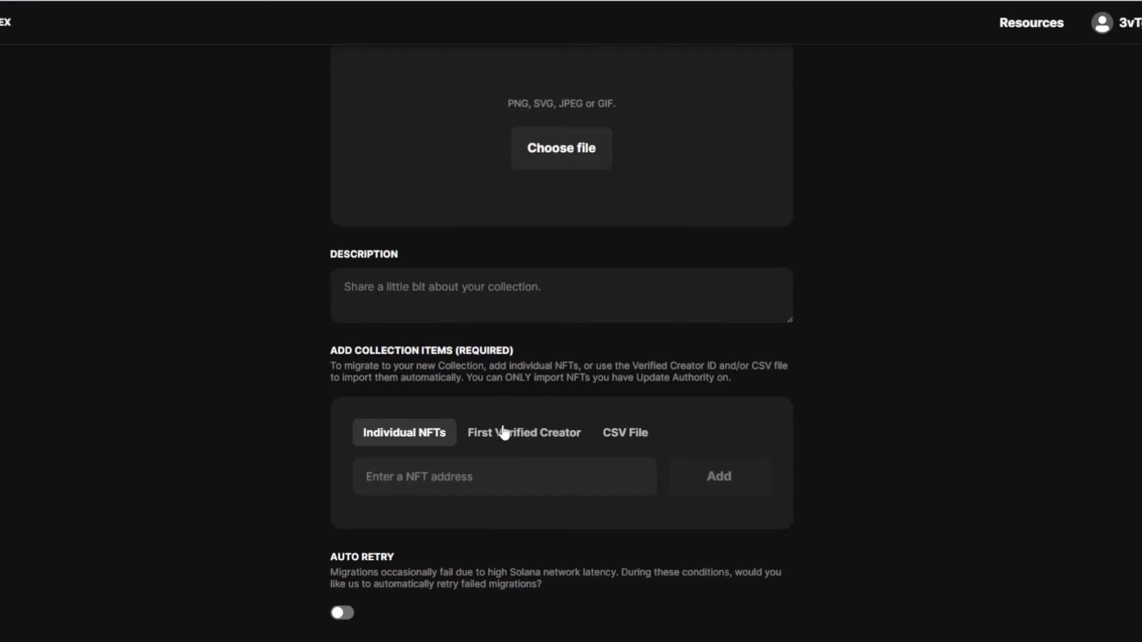
pyautogui.click(495, 432)
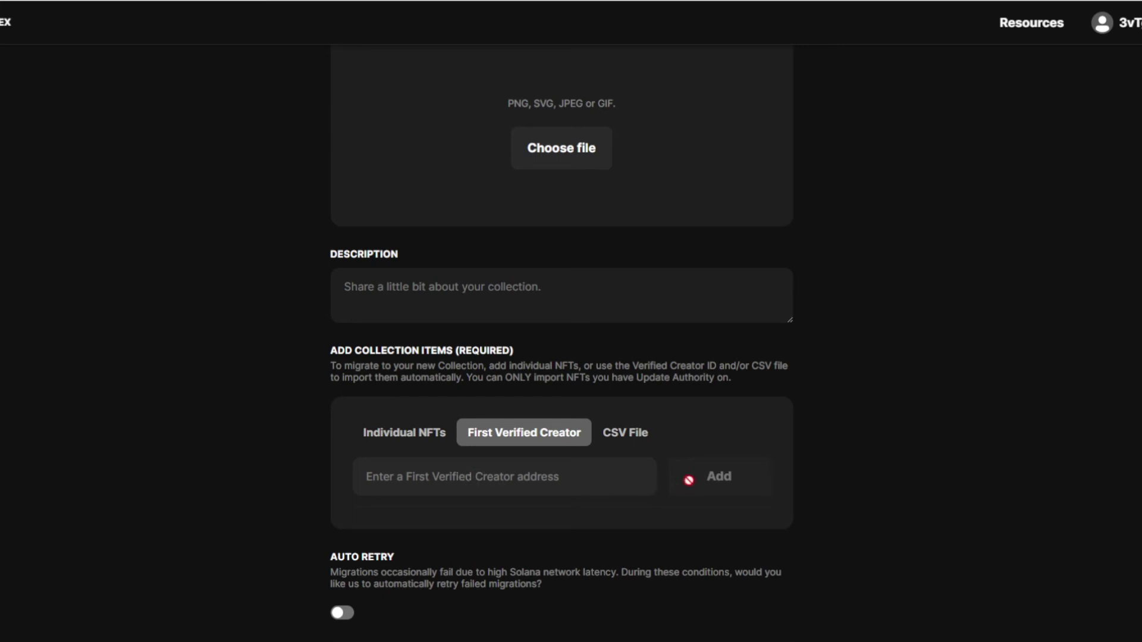
pyautogui.click(415, 439)
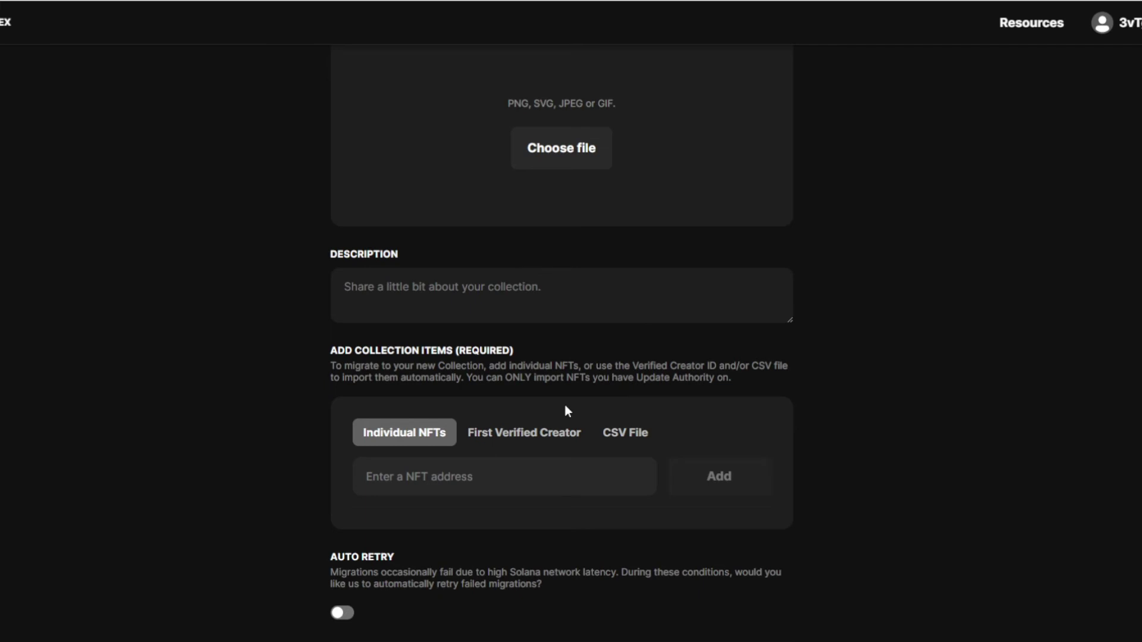
# - Settle on the First Verified Creator import option and read its Verified Creator ID explanation
pyautogui.click(501, 470)
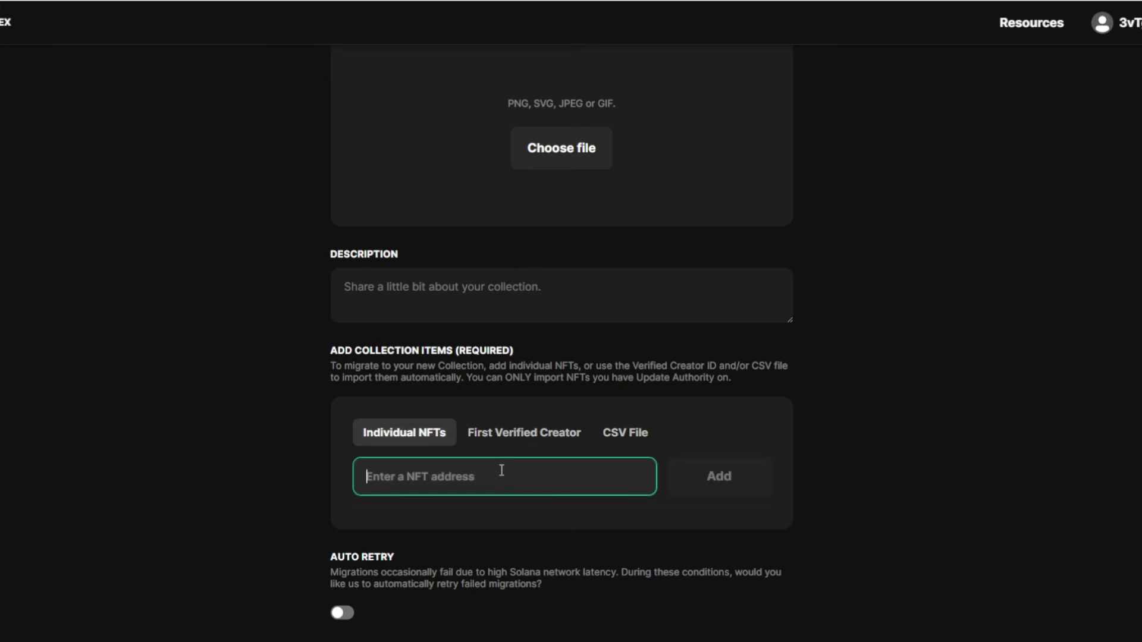
pyautogui.click(311, 485)
pyautogui.click(515, 440)
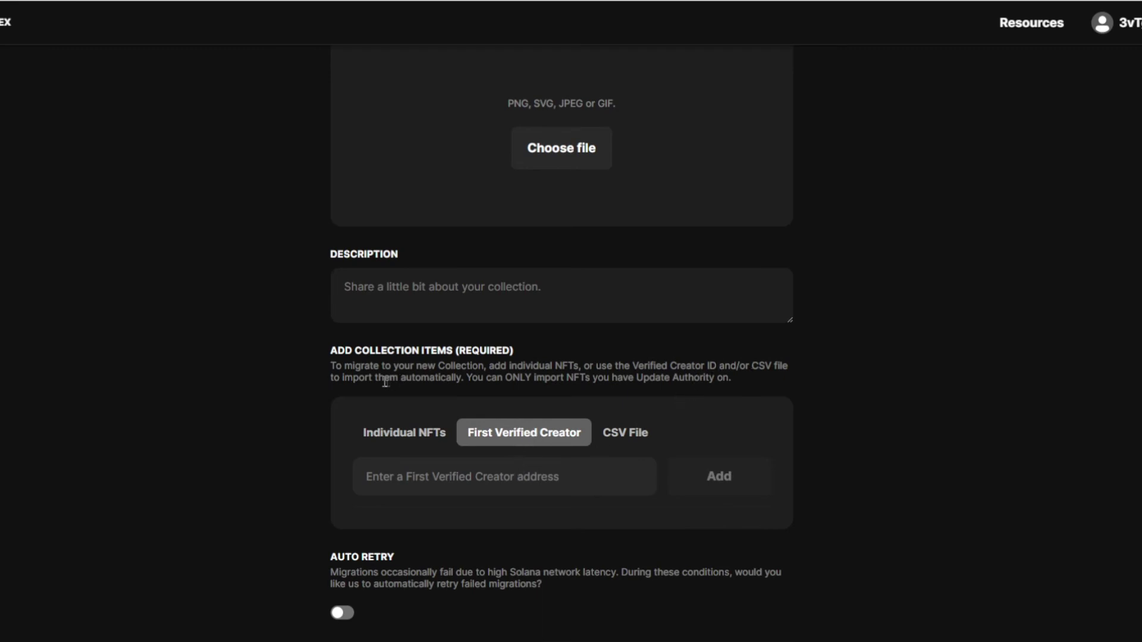
pyautogui.moveTo(384, 379); pyautogui.dragTo(464, 378)
pyautogui.click(672, 394)
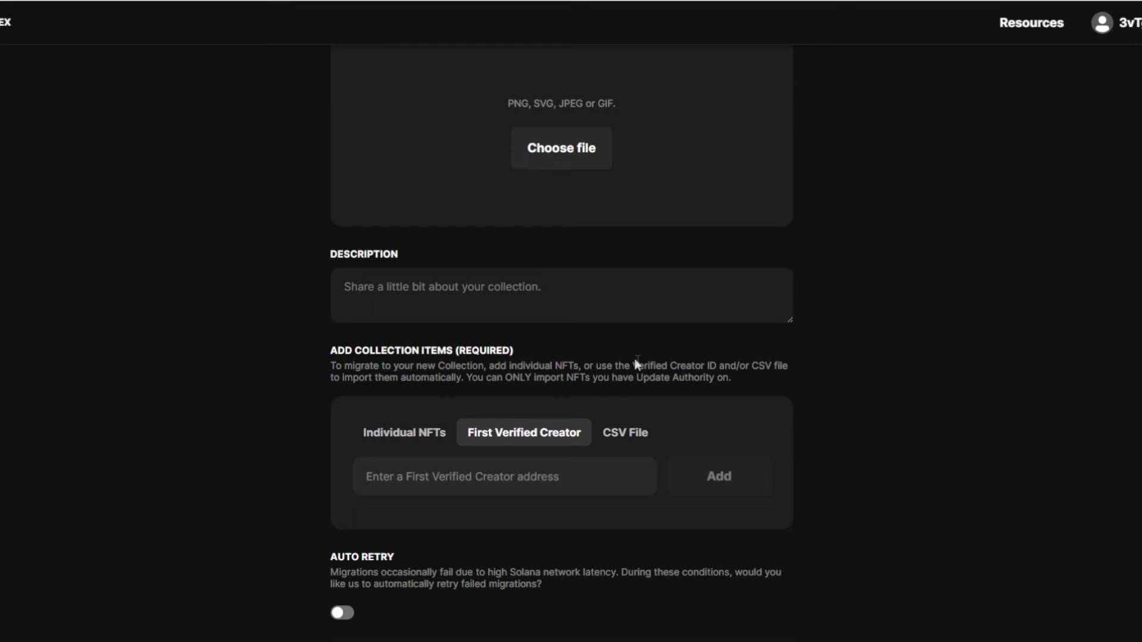
pyautogui.moveTo(634, 365); pyautogui.dragTo(718, 366)
pyautogui.click(740, 376)
pyautogui.scroll(-5, 596, 463)
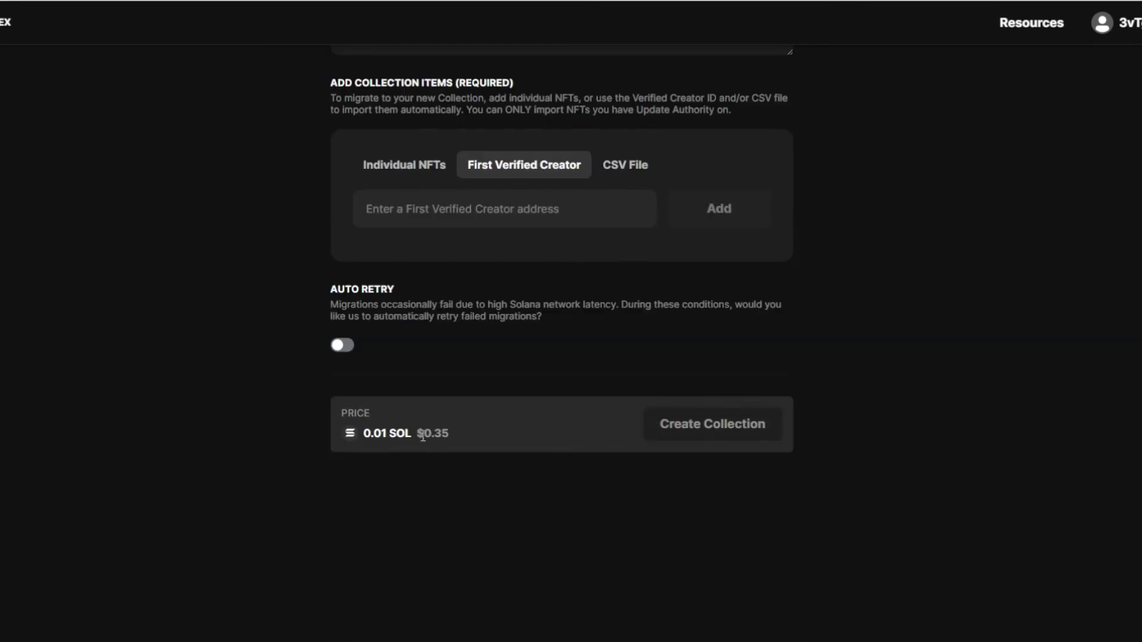
pyautogui.moveTo(423, 437); pyautogui.dragTo(451, 440)
pyautogui.click(461, 436)
pyautogui.moveTo(417, 437); pyautogui.dragTo(477, 433)
pyautogui.click(480, 433)
pyautogui.scroll(1, 510, 441)
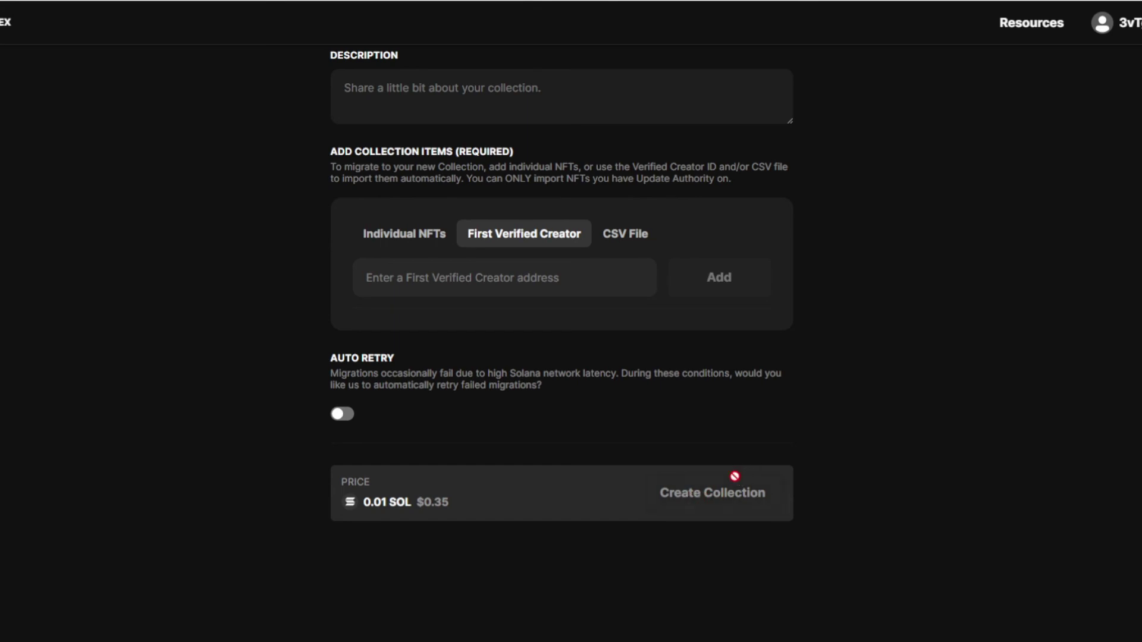
pyautogui.moveTo(420, 507); pyautogui.dragTo(458, 501)
pyautogui.click(440, 506)
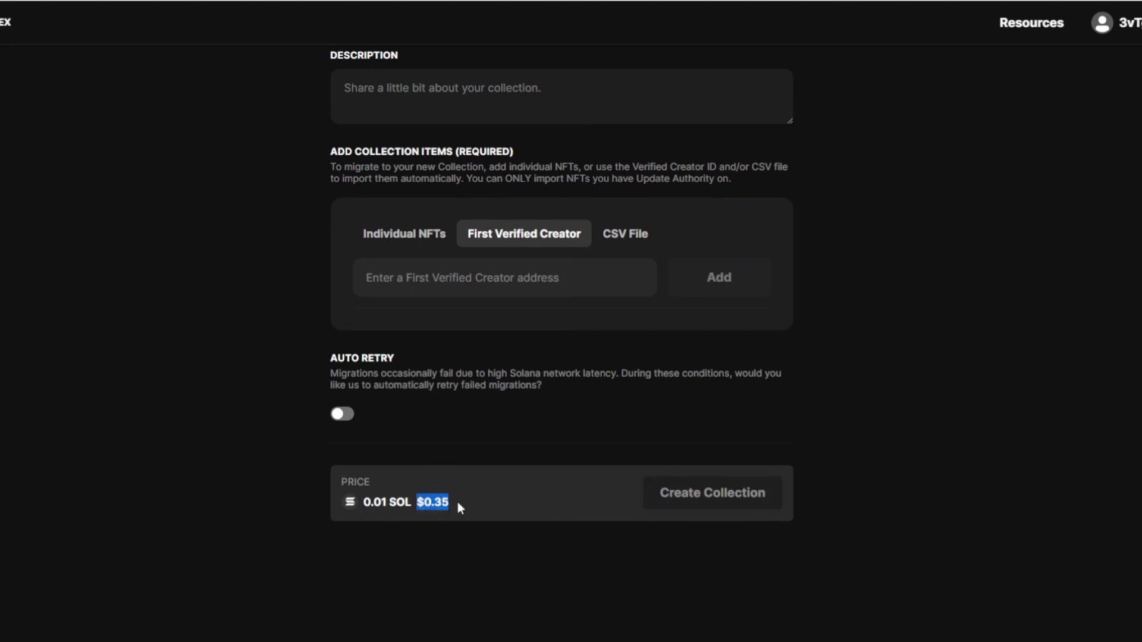
pyautogui.scroll(2, 606, 440)
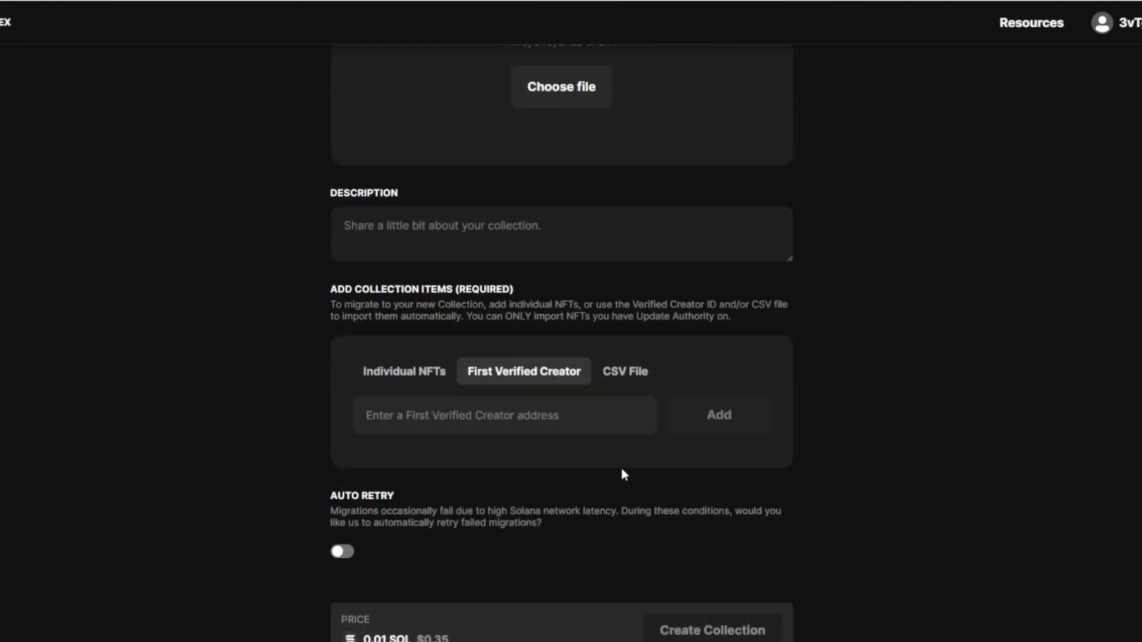
pyautogui.scroll(1, 632, 470)
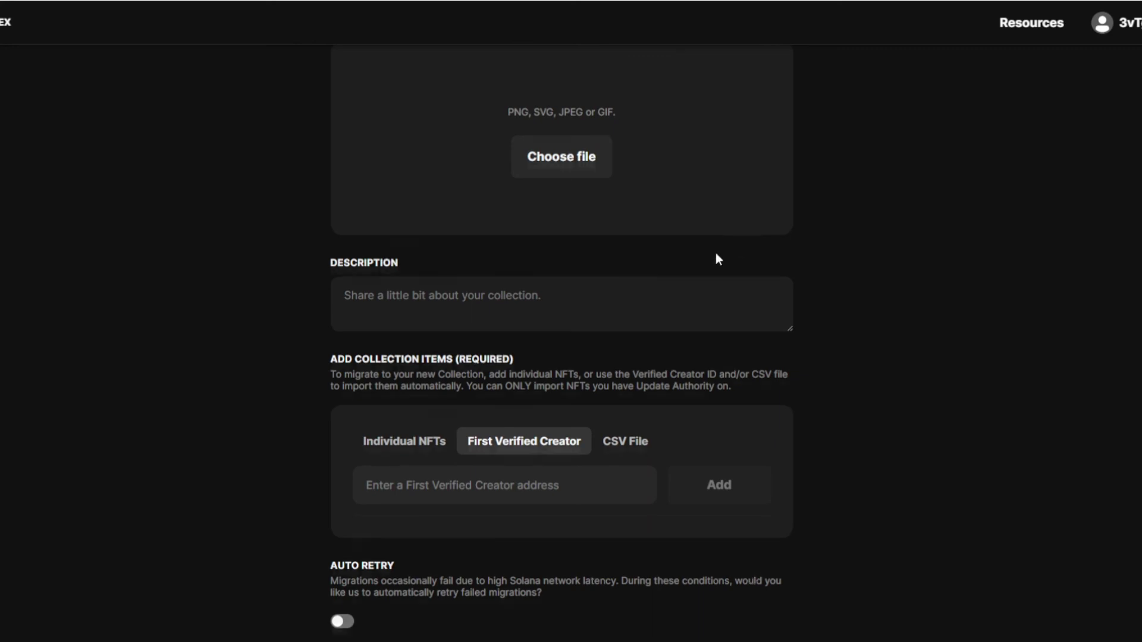
pyautogui.scroll(5, 654, 246)
pyautogui.scroll(-2, 526, 254)
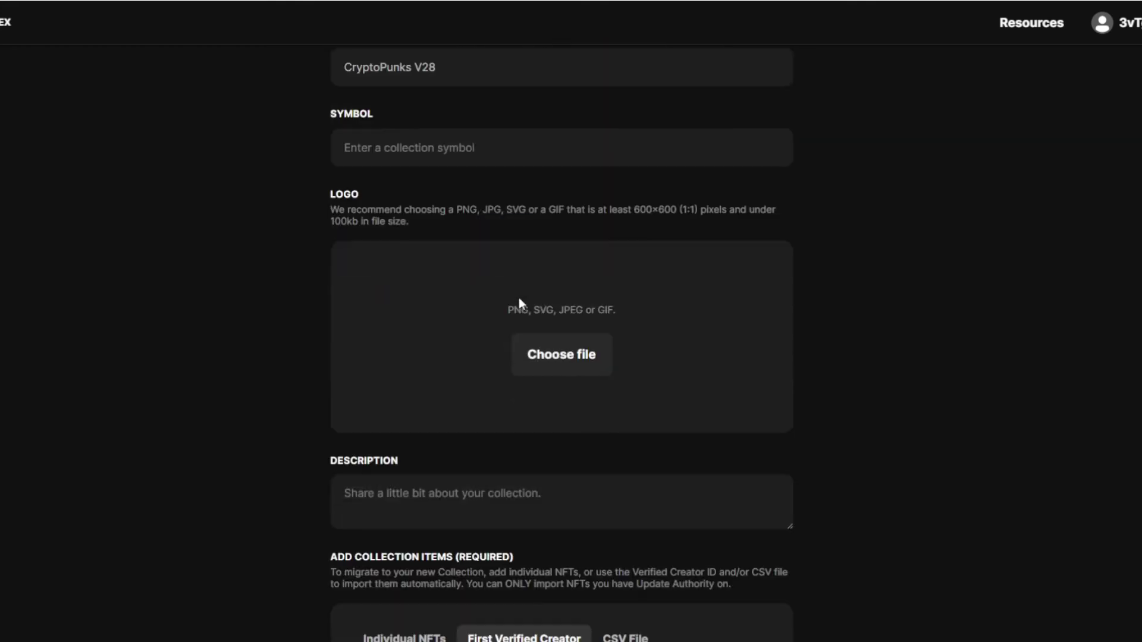
pyautogui.scroll(-2, 684, 366)
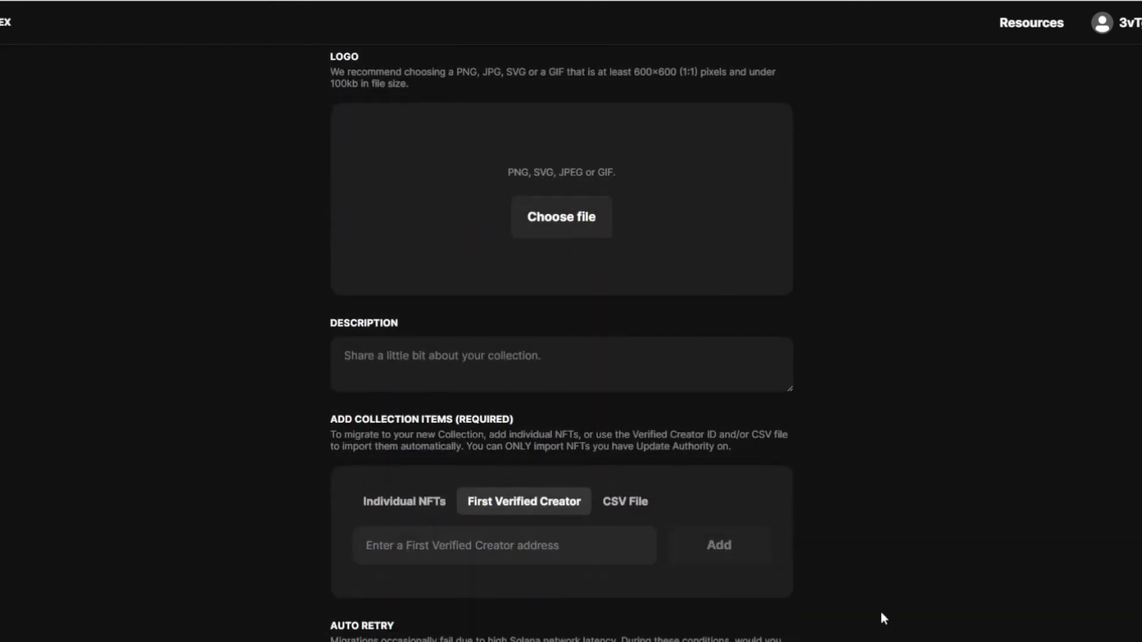